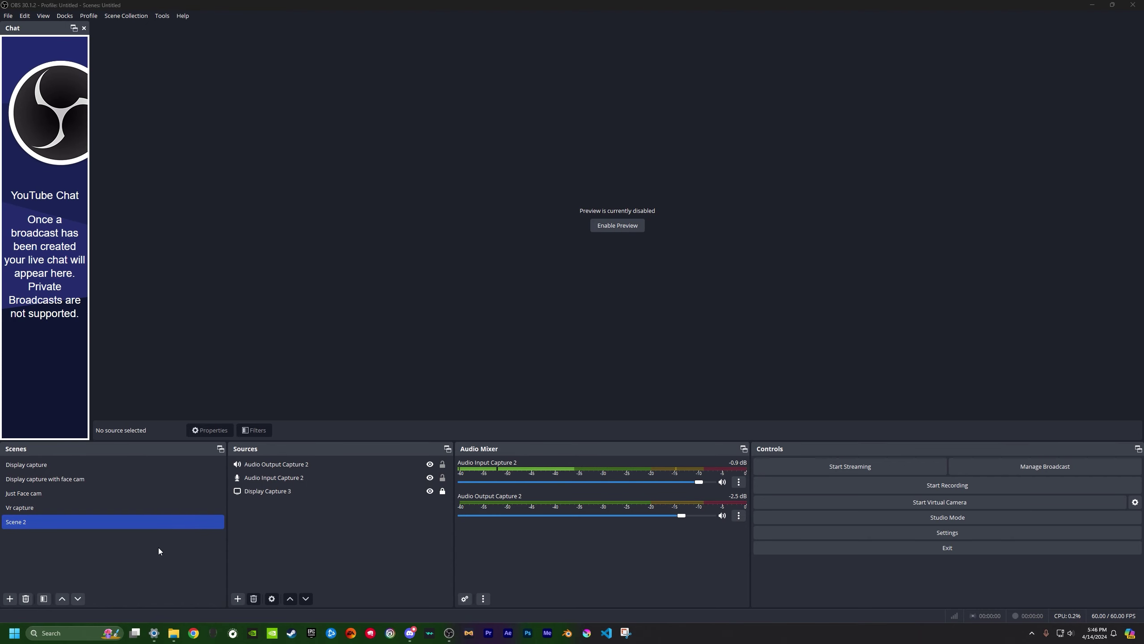
Remove Scene 2 from the Scenes list via its right-click menu
right_click(81, 521)
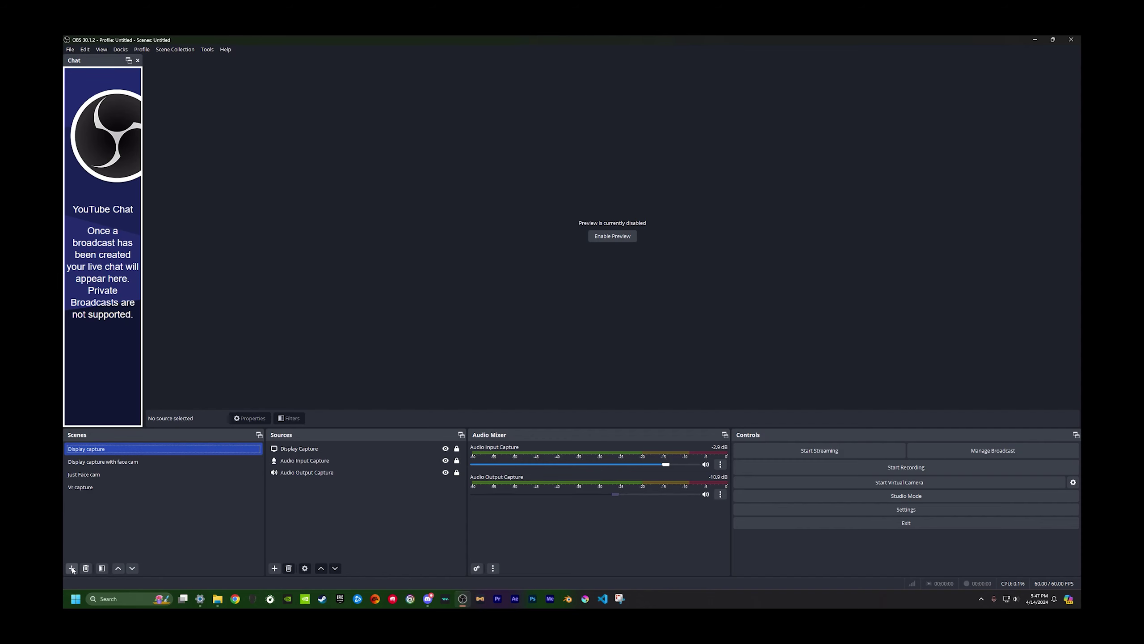
Add a new scene named 'adadaahrthjr'
click(9, 599)
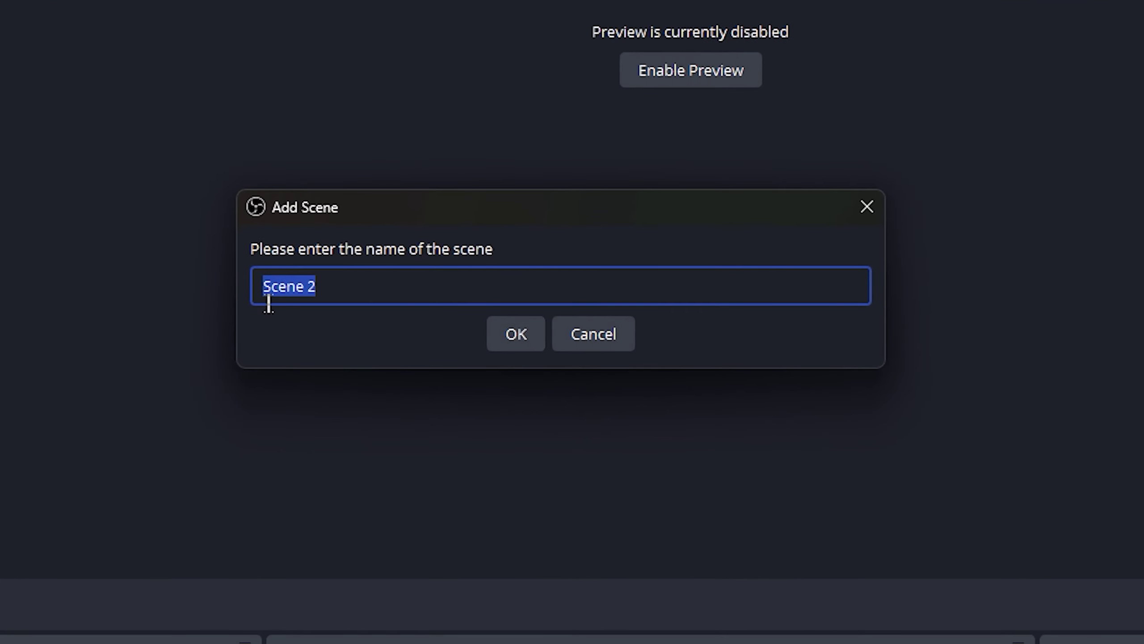
text(adadaahrthjr)
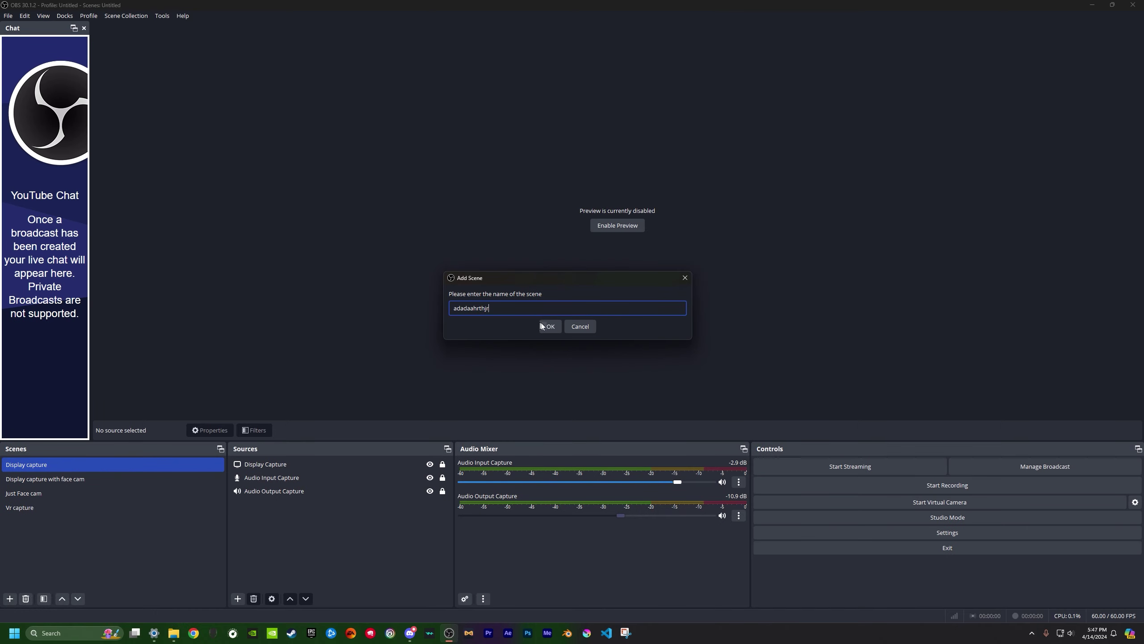
click(516, 333)
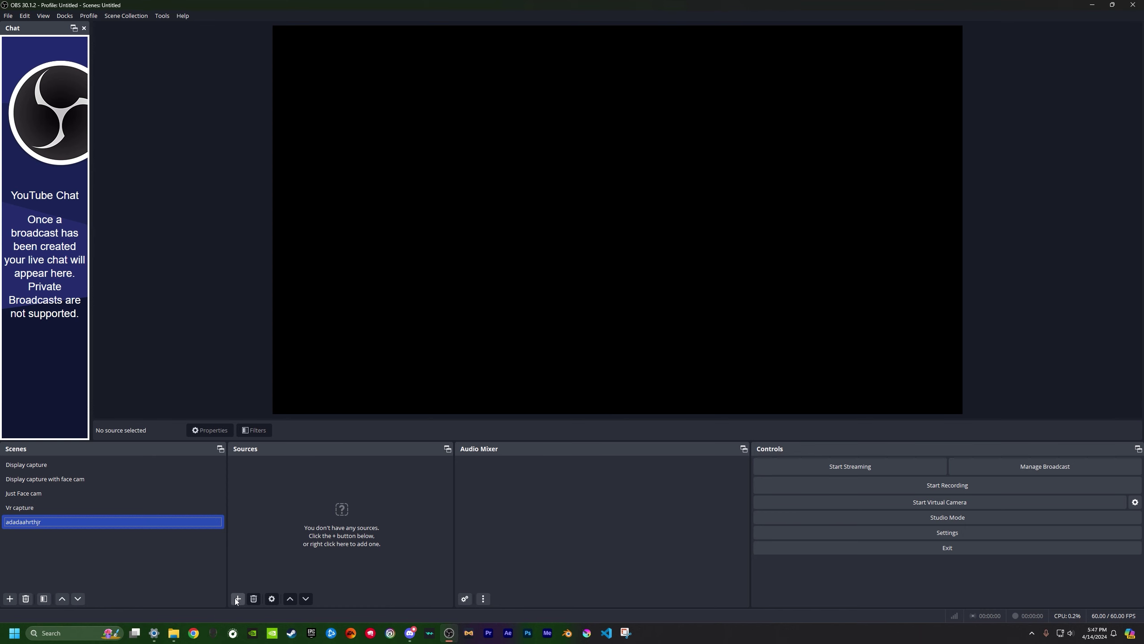
Add Display Capture 3 using Windows 10 (1903 and up) on the DELL S2721DGF primary monitor
click(401, 463)
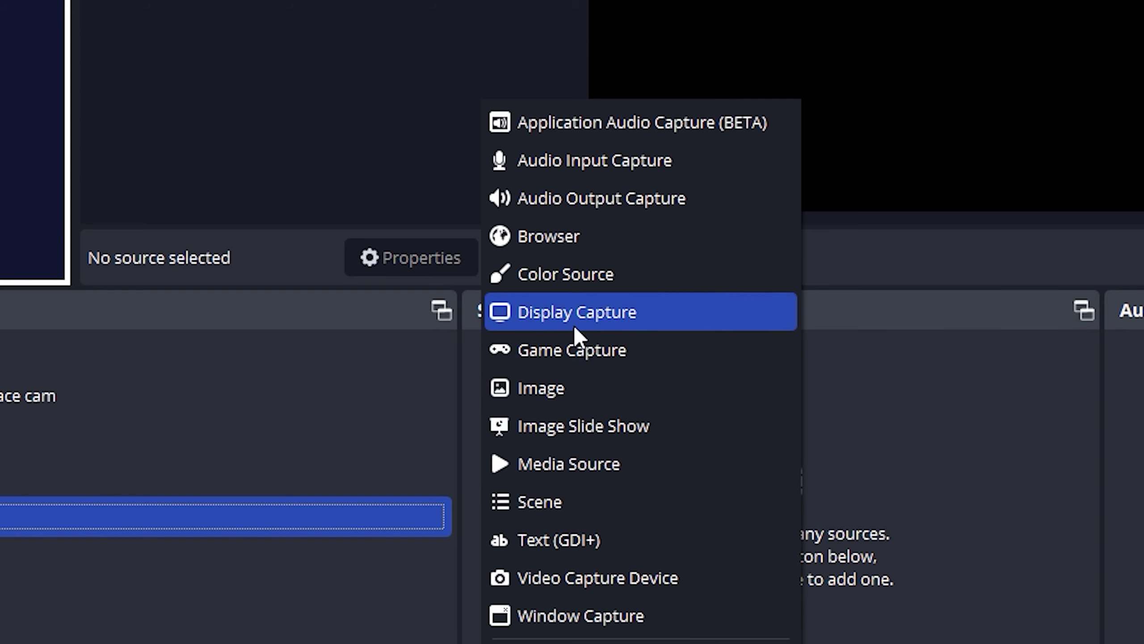
click(574, 324)
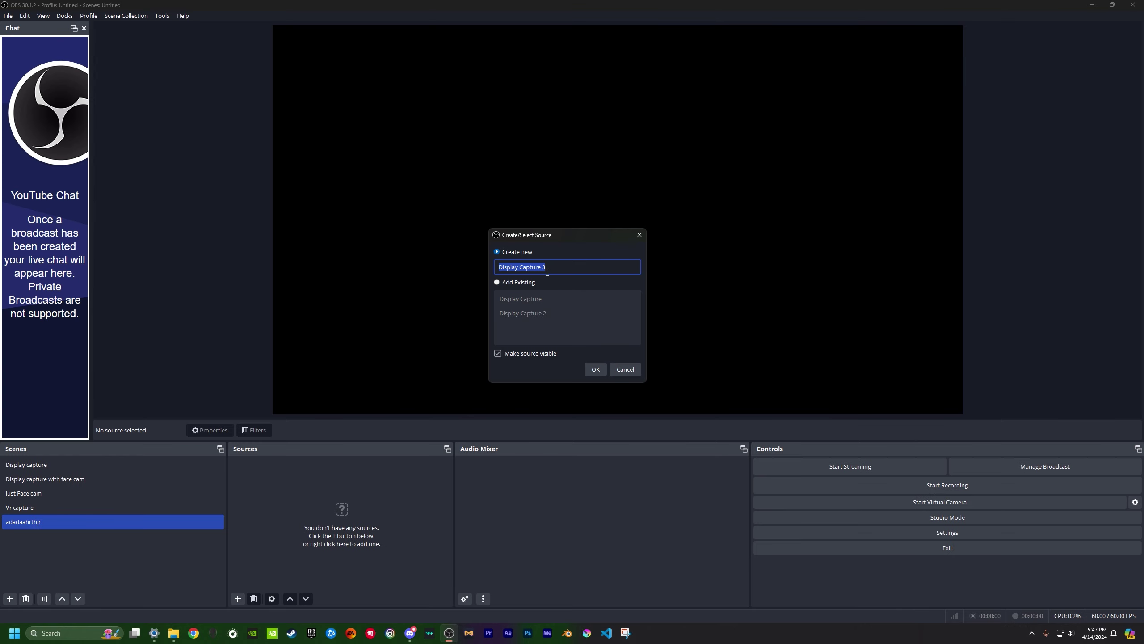
click(593, 369)
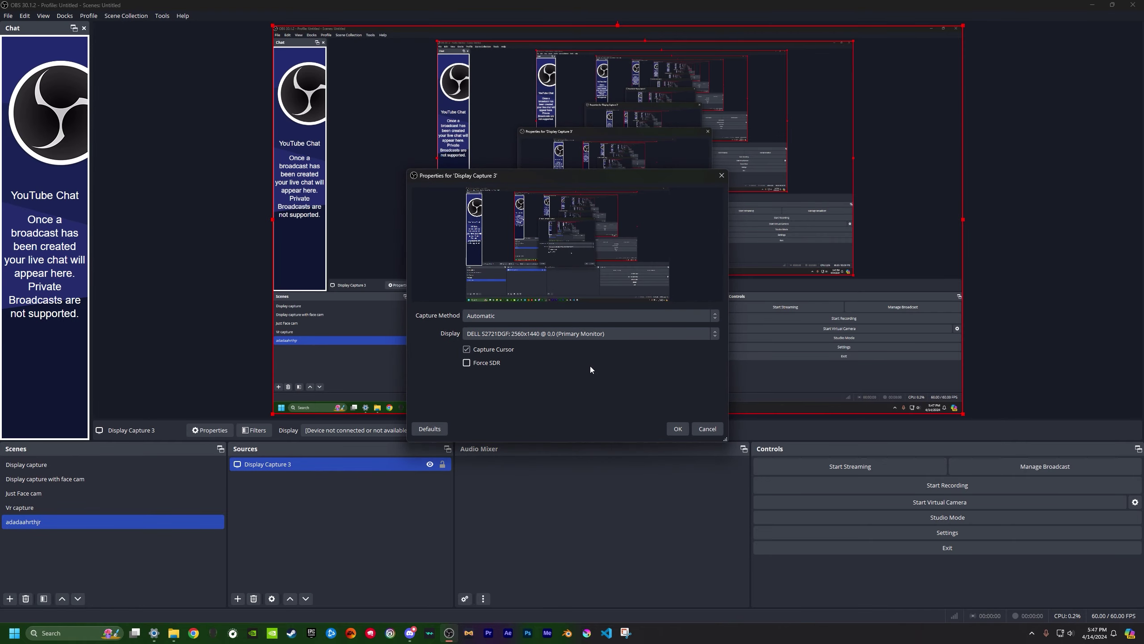
drag(544, 186, 662, 179)
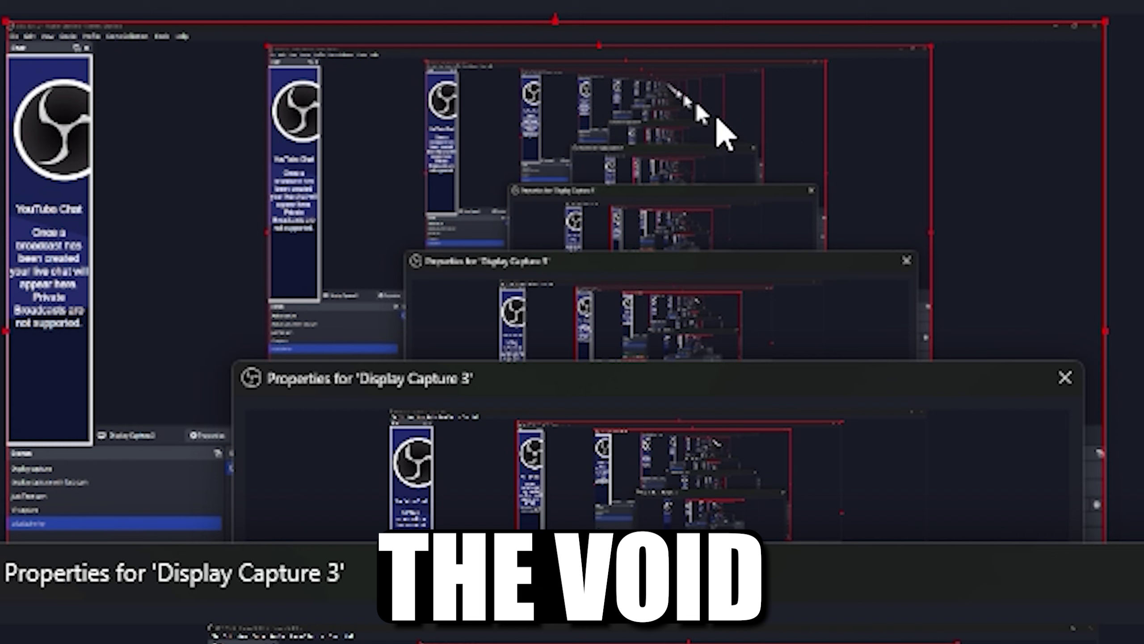
click(631, 316)
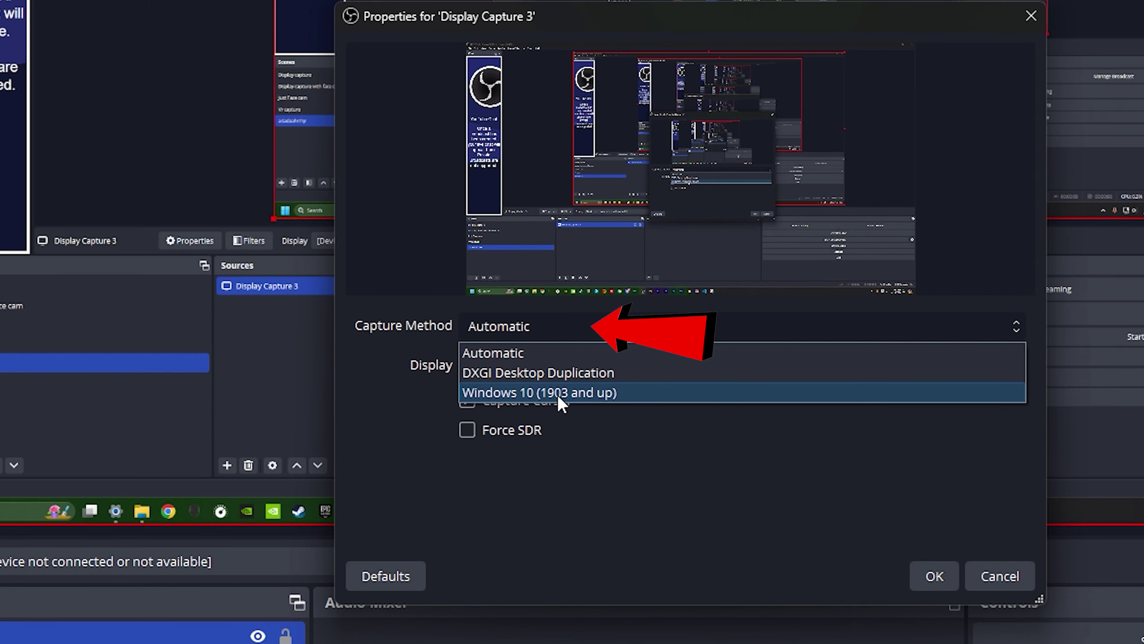
click(557, 392)
click(541, 333)
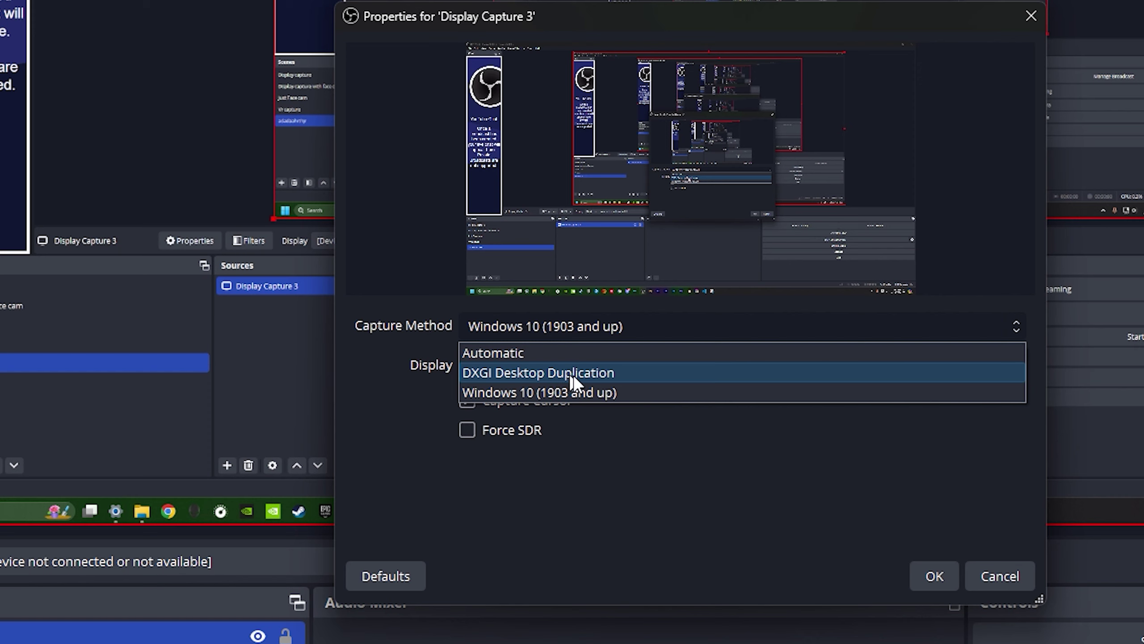
click(619, 393)
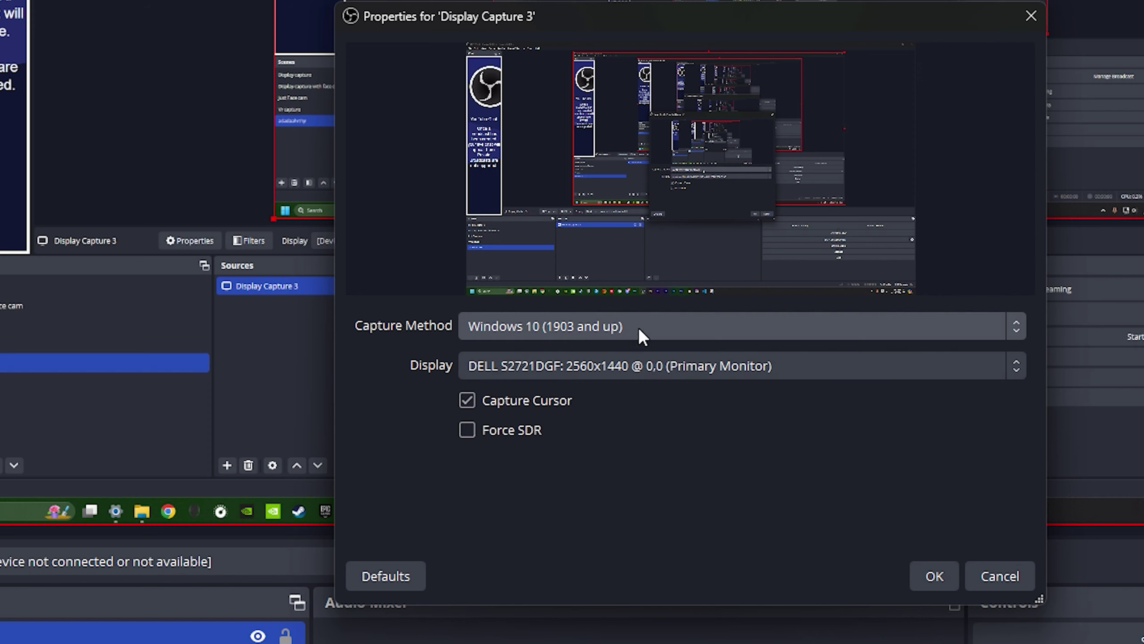
click(606, 367)
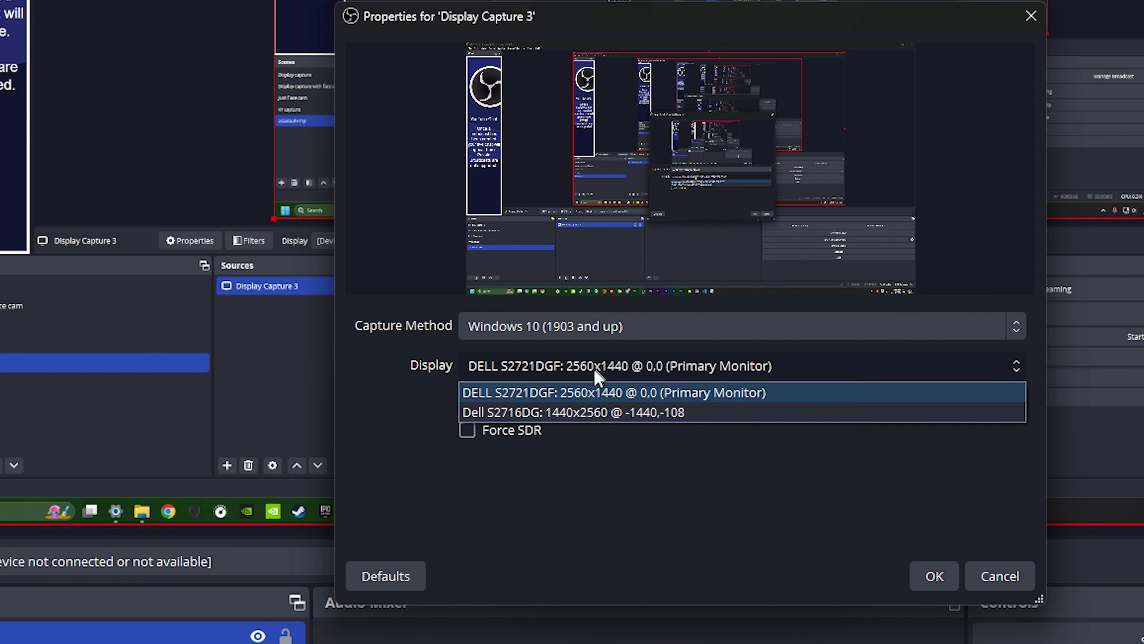
click(619, 363)
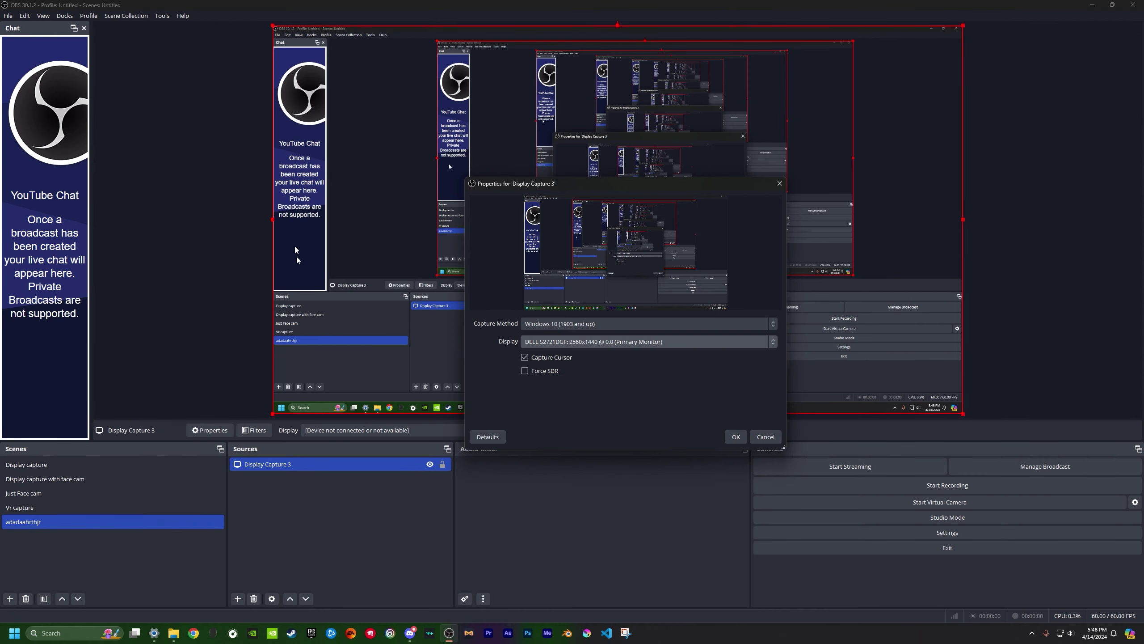
key(Return)
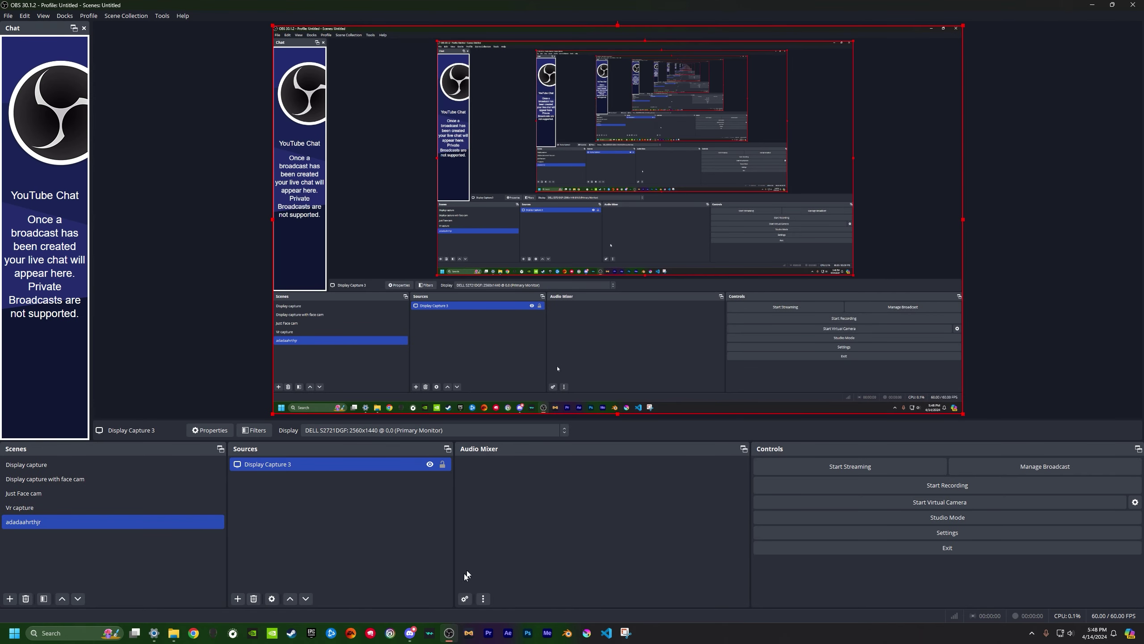
Add Audio Output Capture 2 capturing desktop audio from Headphones (Realtek(R) Audio)
click(238, 599)
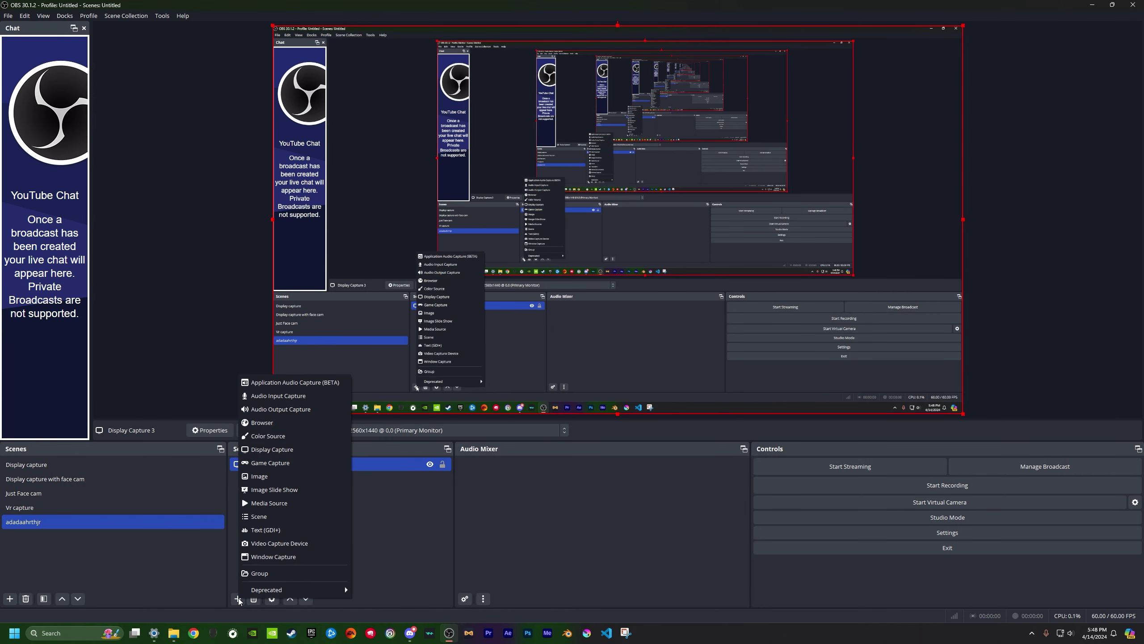
click(267, 409)
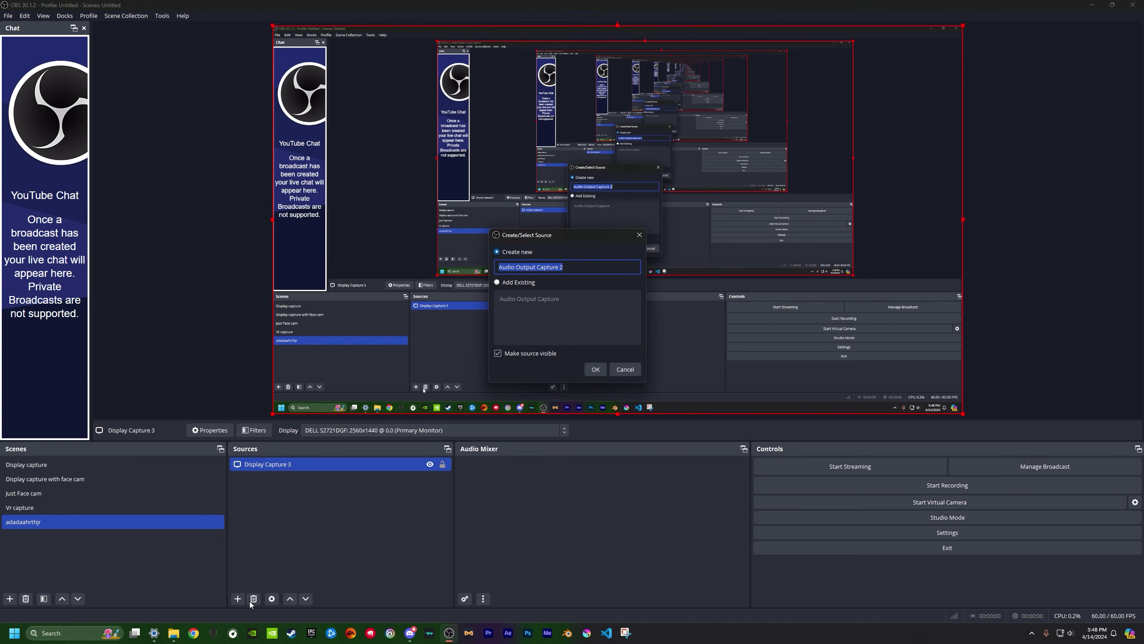
click(593, 367)
click(478, 201)
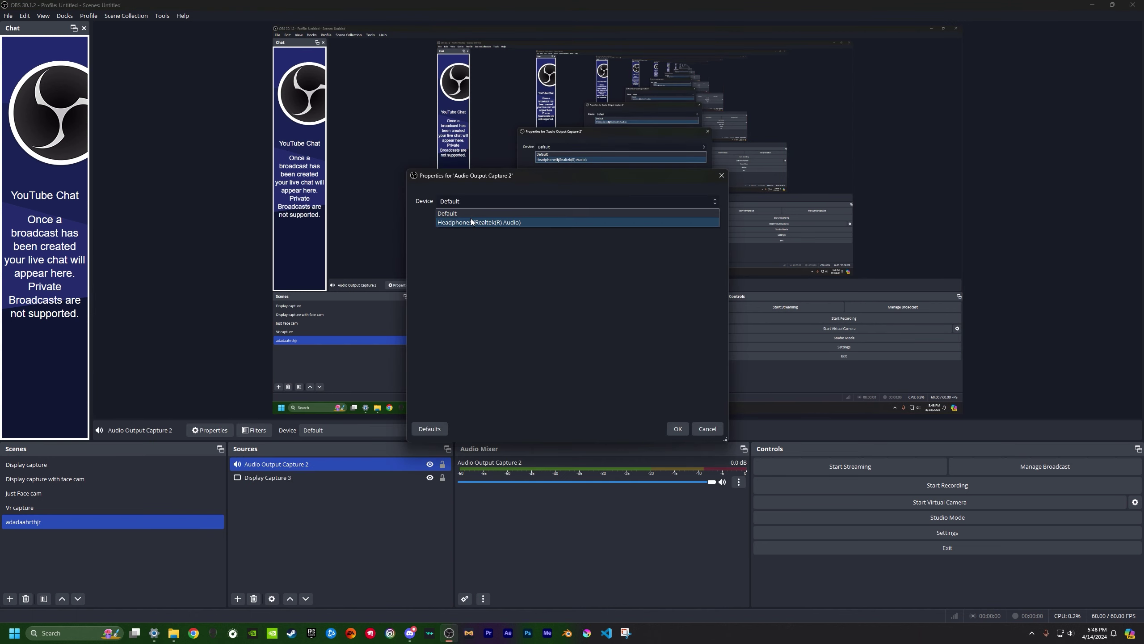
click(478, 221)
click(677, 428)
Add Audio Input Capture 2 using the Jack Mic (Realtek(R) Audio) device
click(238, 598)
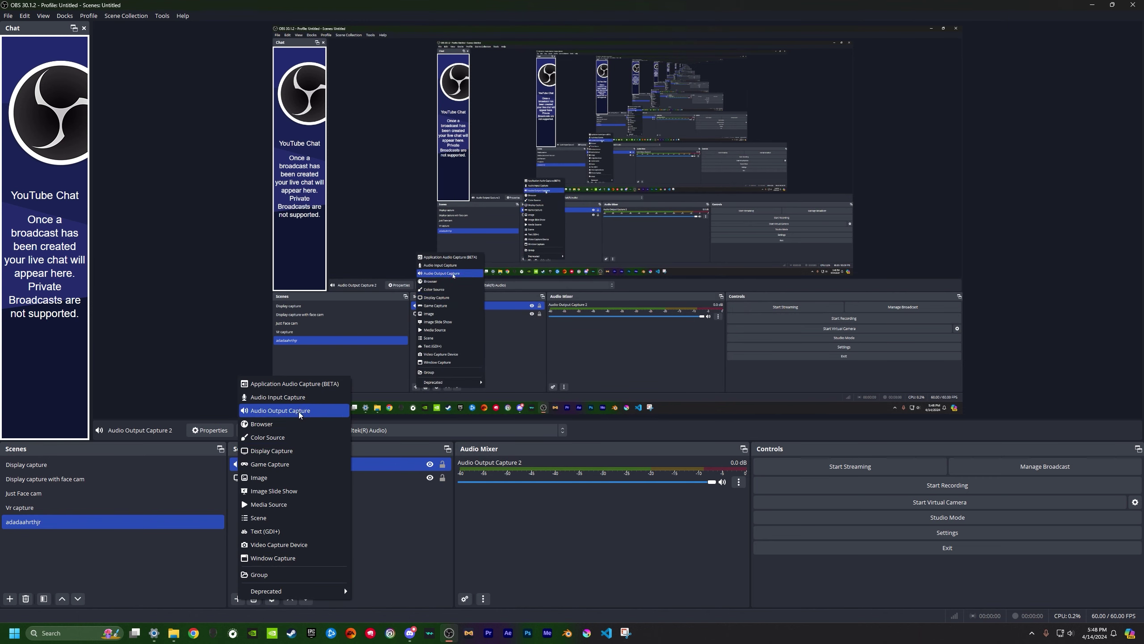
click(304, 397)
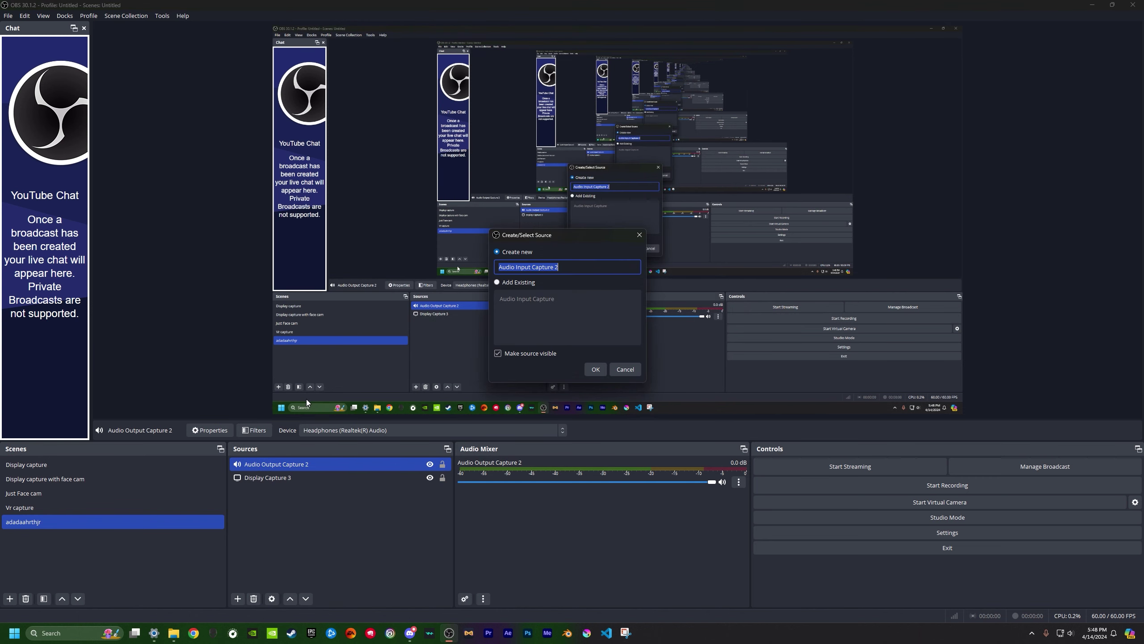
click(595, 369)
click(496, 201)
click(482, 223)
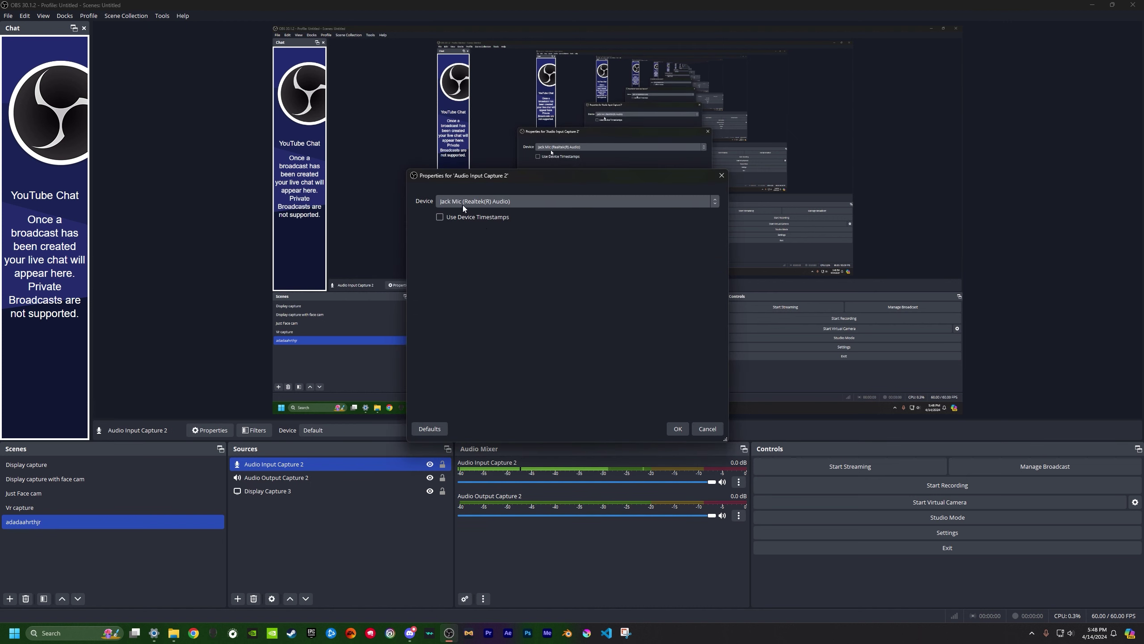
click(479, 201)
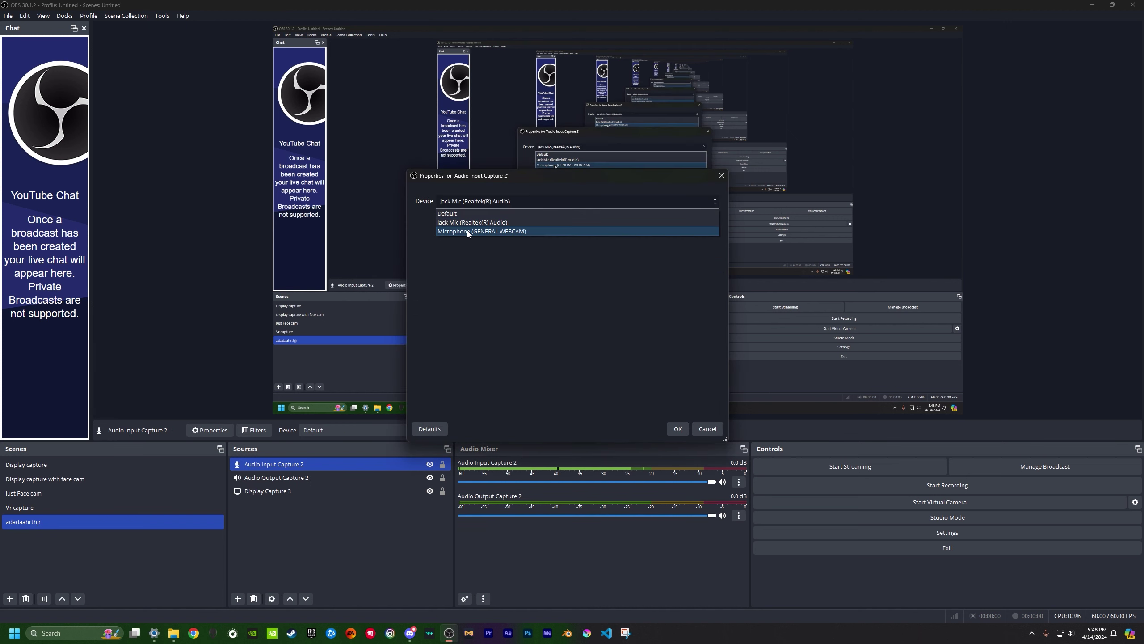
click(521, 225)
click(678, 428)
Set the mixer levels: mic to -1.1 dB and desktop audio to -5.9 dB
drag(710, 481, 673, 483)
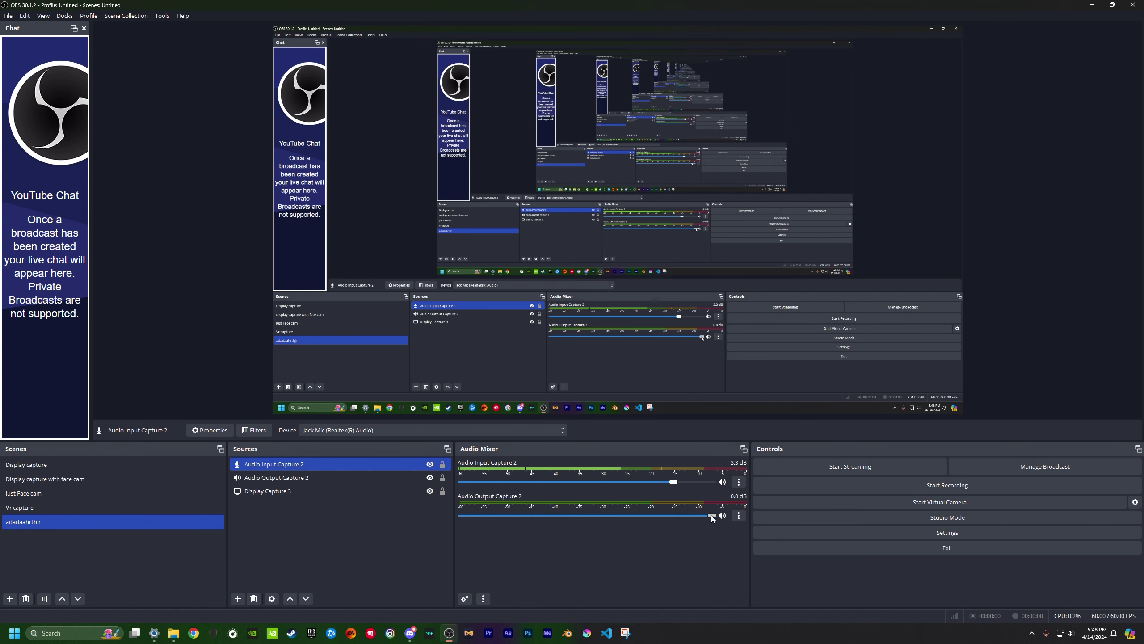
drag(710, 516, 663, 517)
click(194, 633)
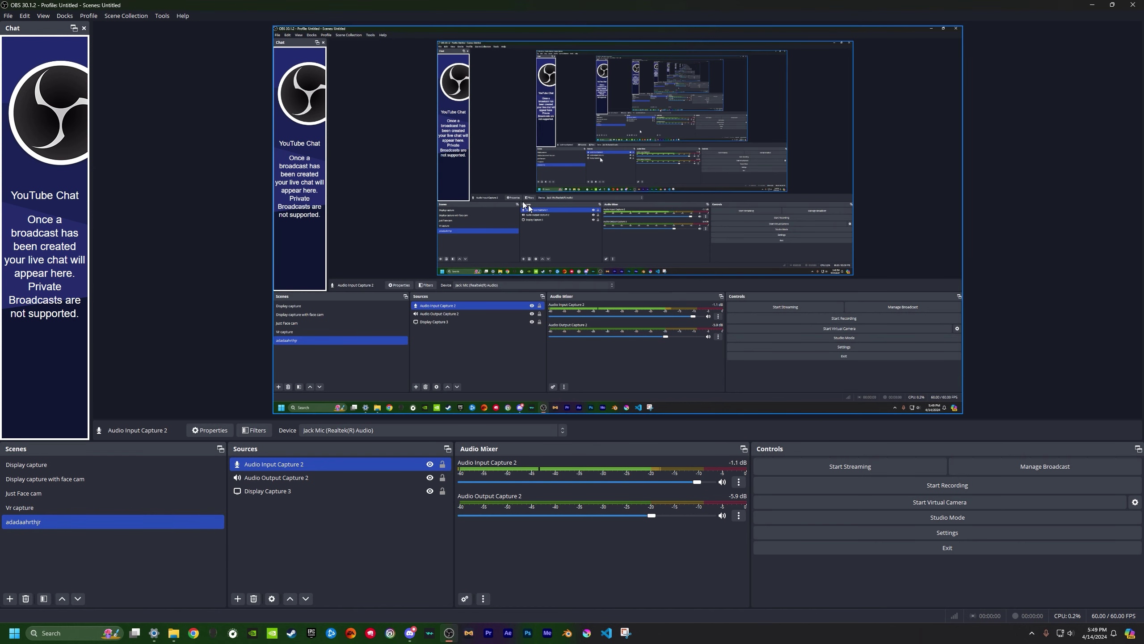
Open Settings, look over the Video page, then view the Advanced-mode Output page
click(857, 538)
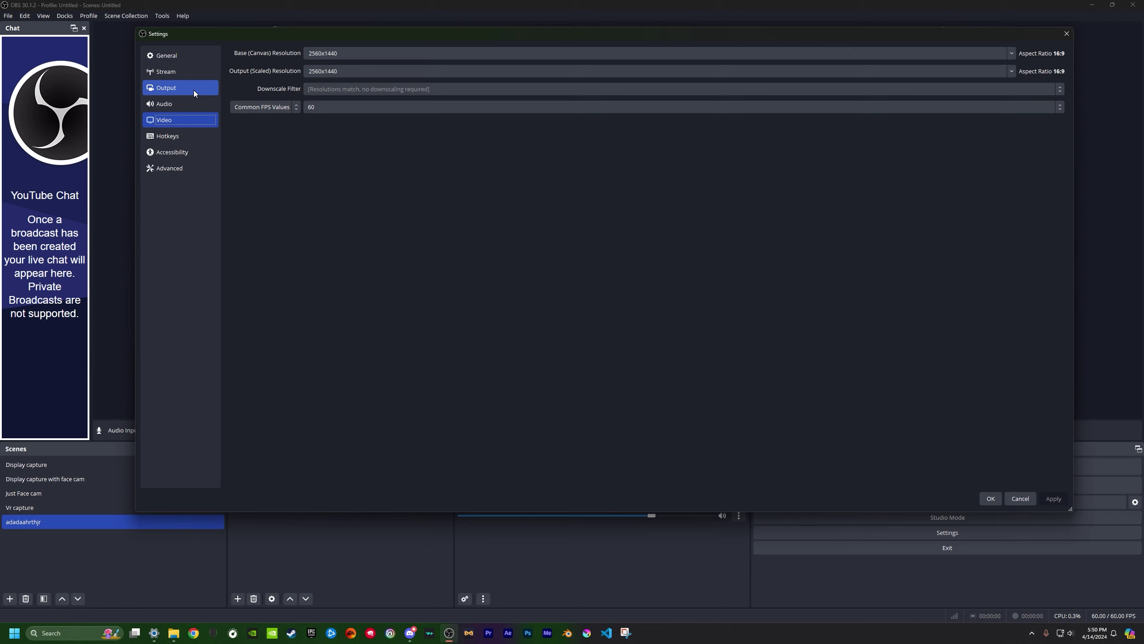
click(321, 106)
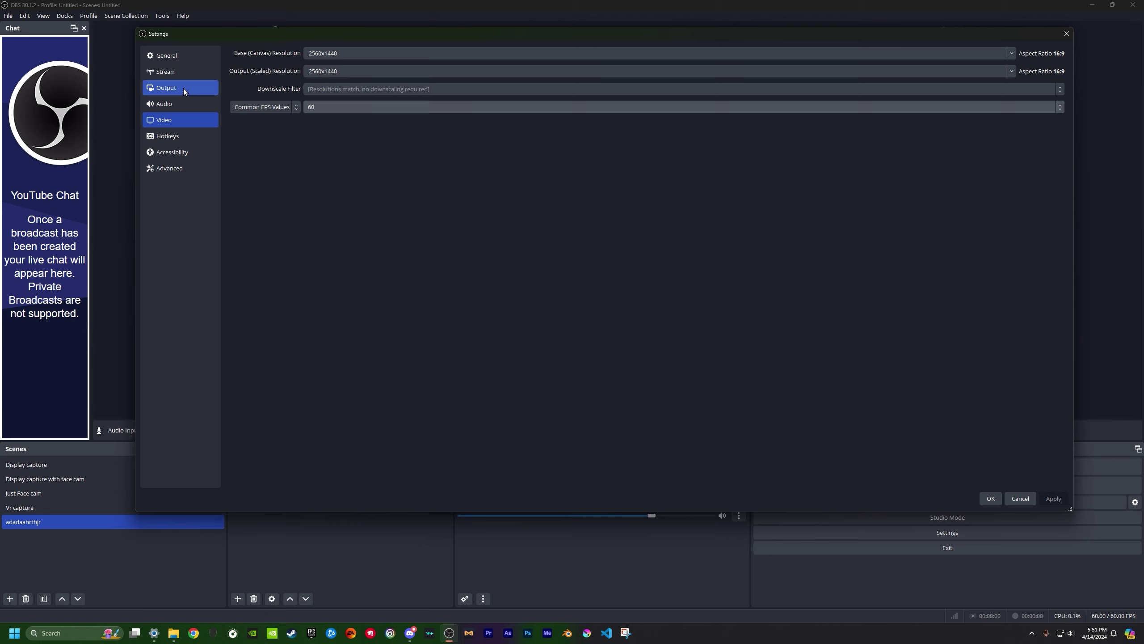
click(184, 88)
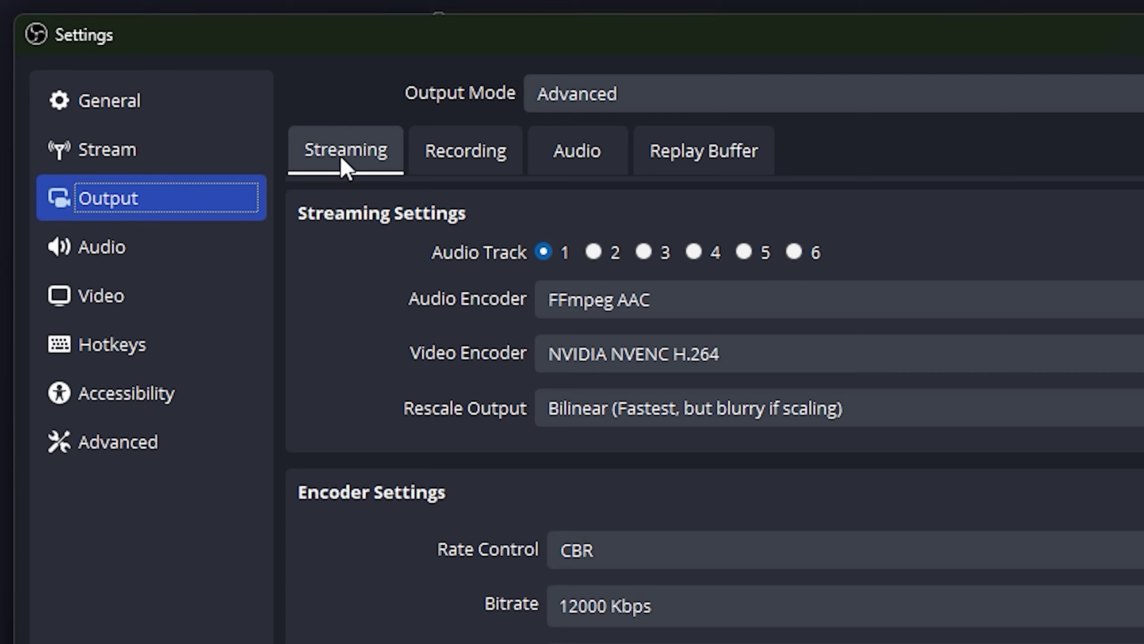
Show the Recording settings in Advanced mode with MP4, NVIDIA NVENC H.264 and FFmpeg AAC
click(456, 163)
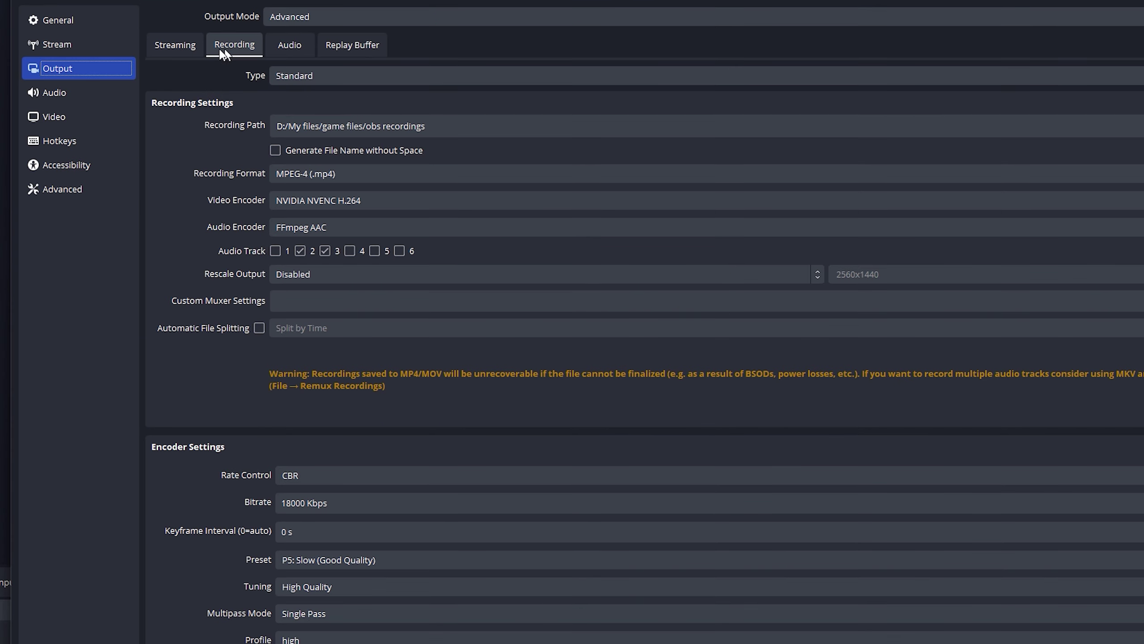
click(289, 16)
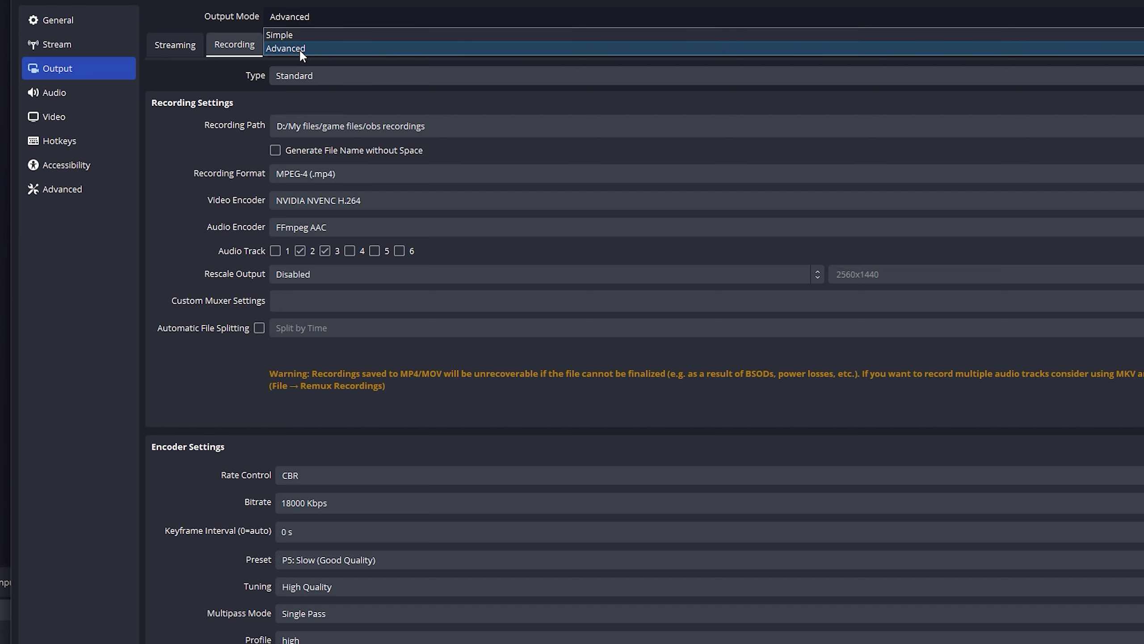
click(299, 48)
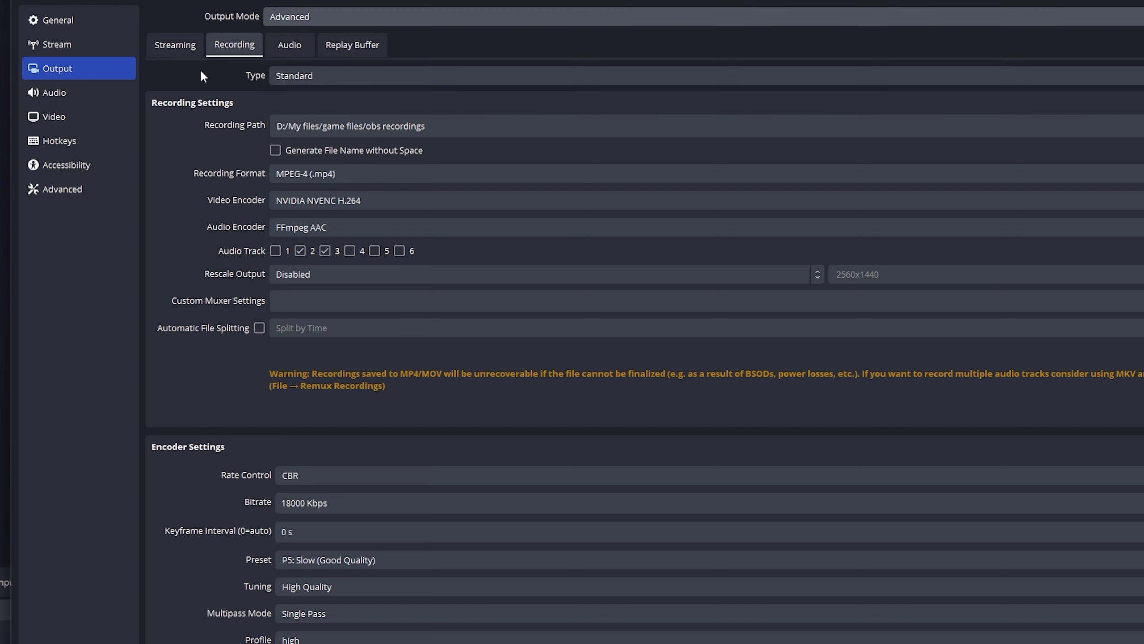
scroll(194, 361, down, 3)
scroll(194, 361, up, 3)
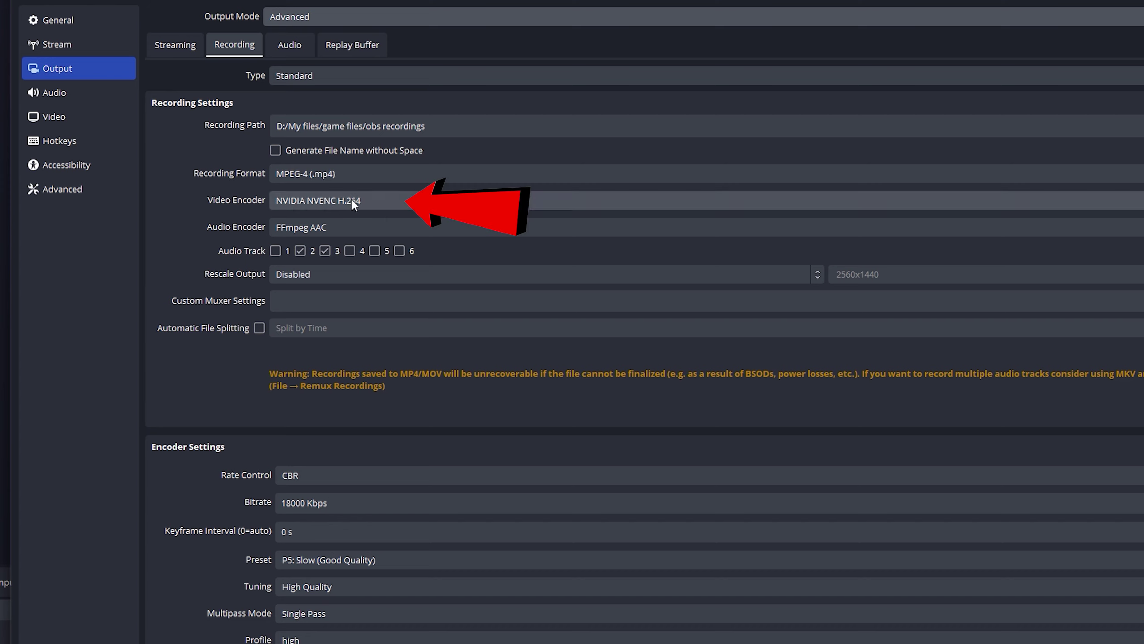
click(390, 201)
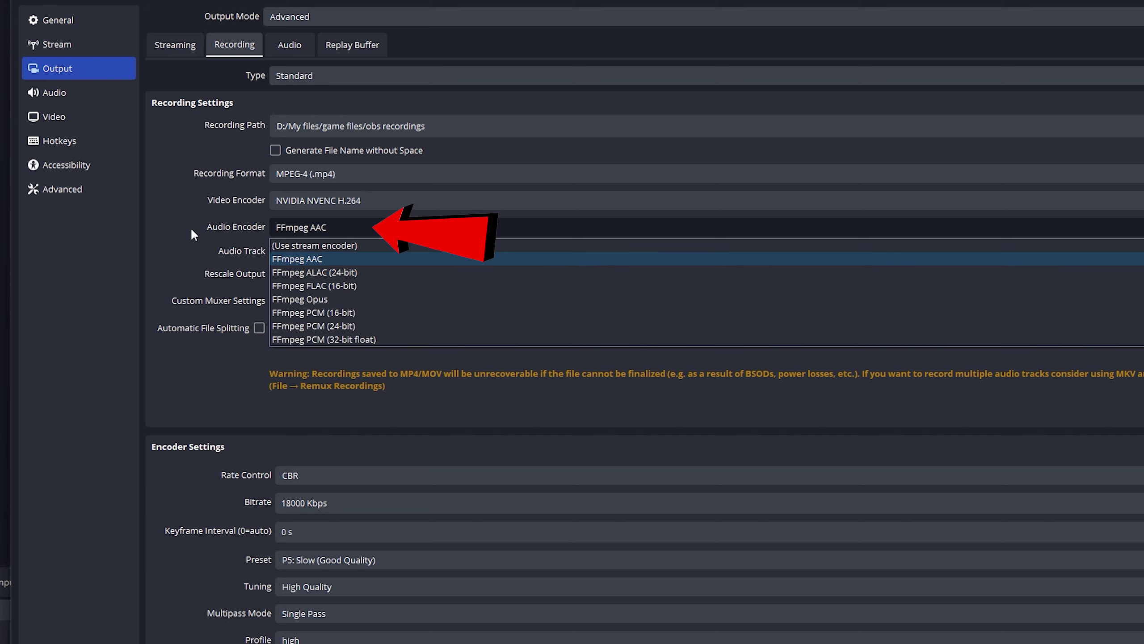
click(191, 227)
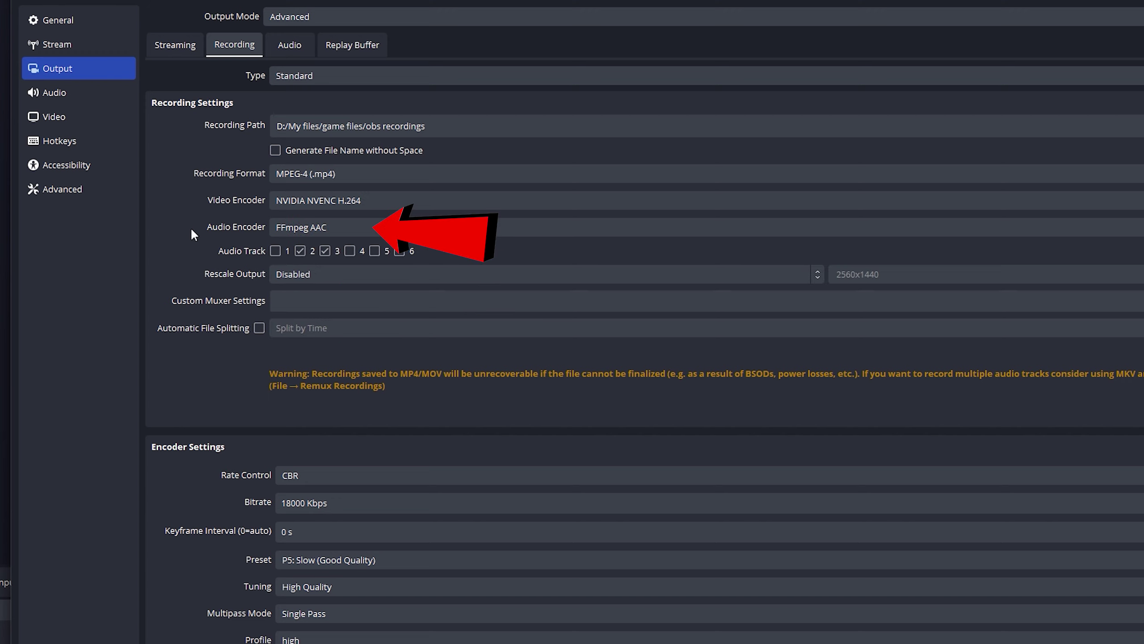
scroll(201, 232, down, 1)
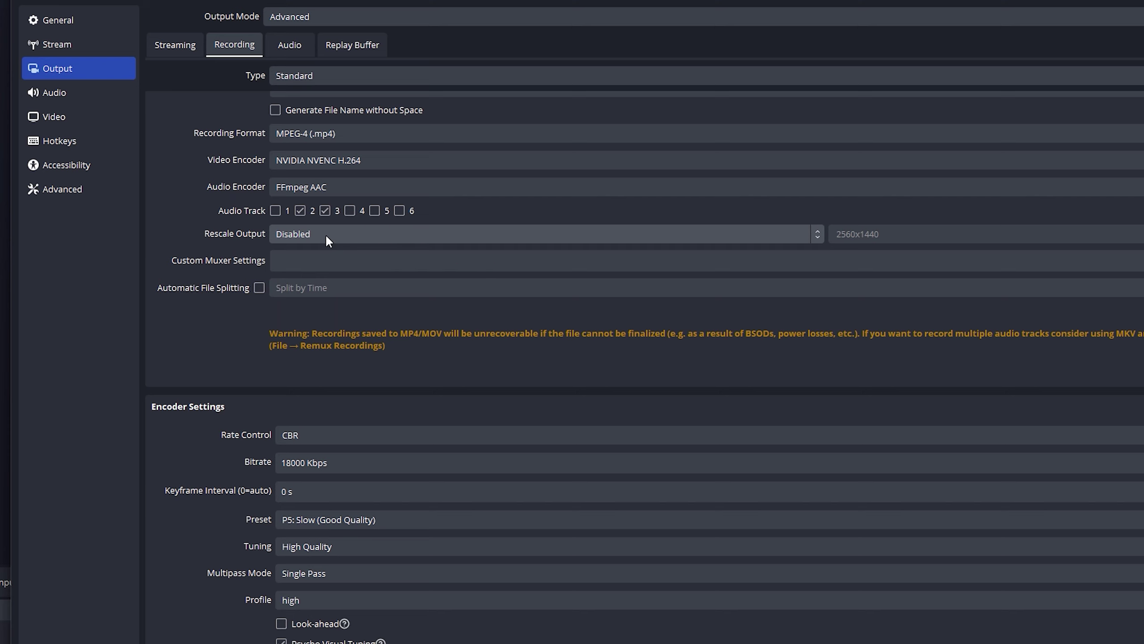
scroll(212, 232, down, 1)
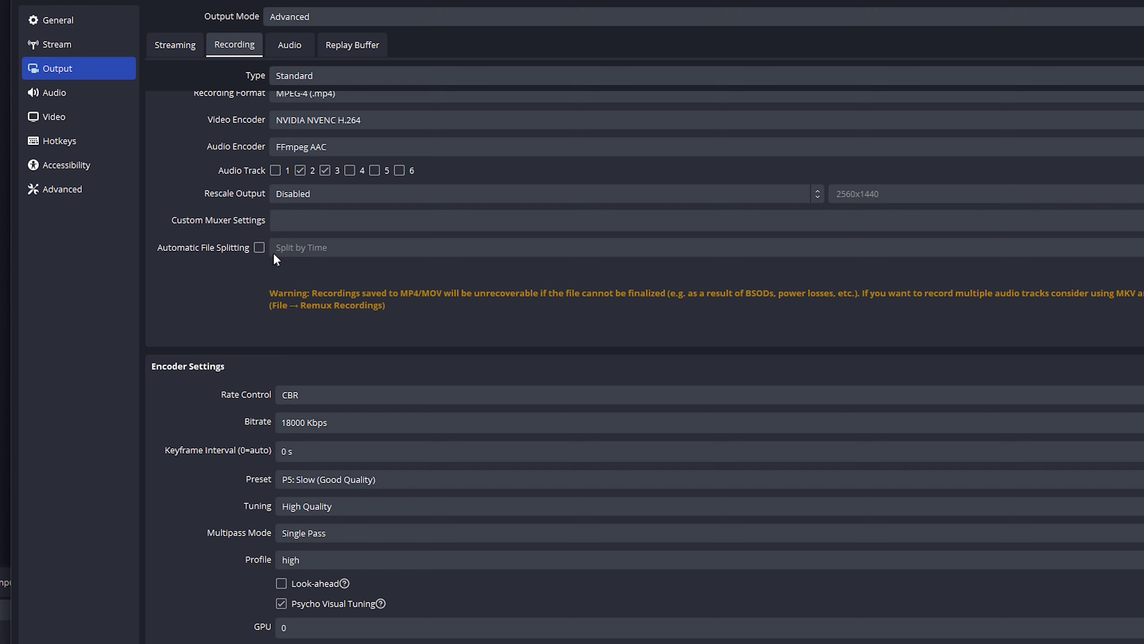
scroll(269, 264, down, 1)
click(293, 355)
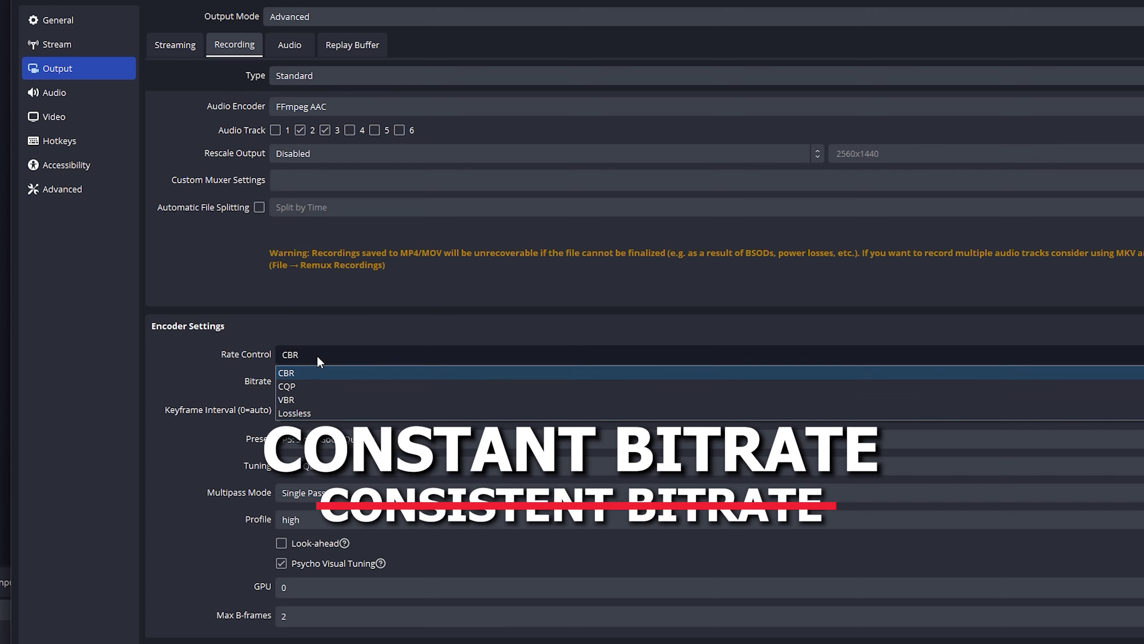
click(291, 341)
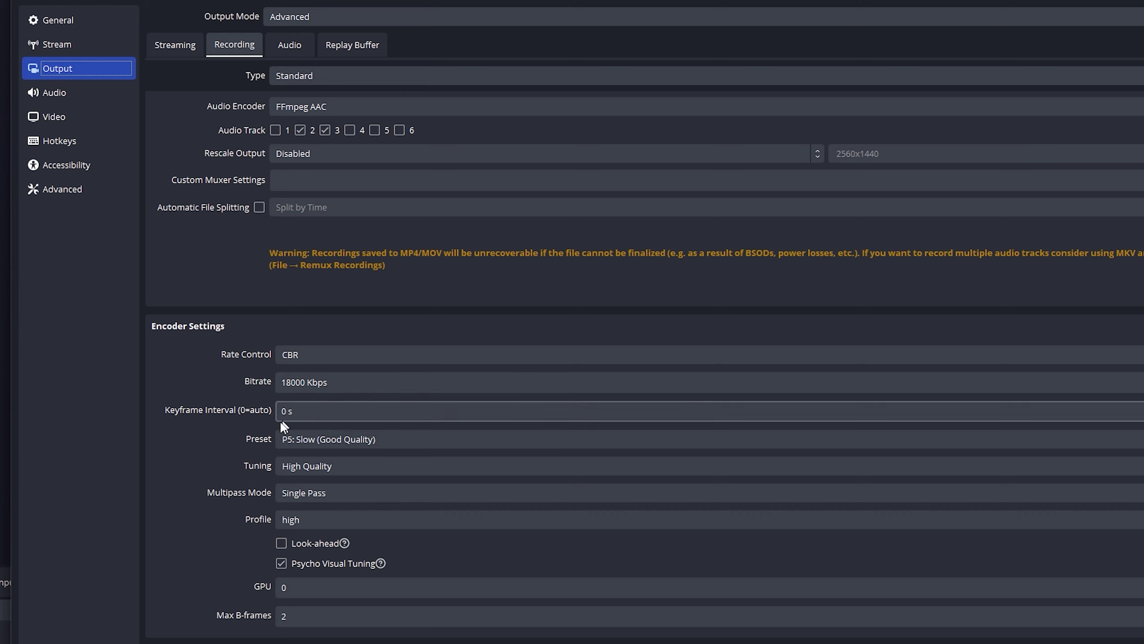
click(379, 442)
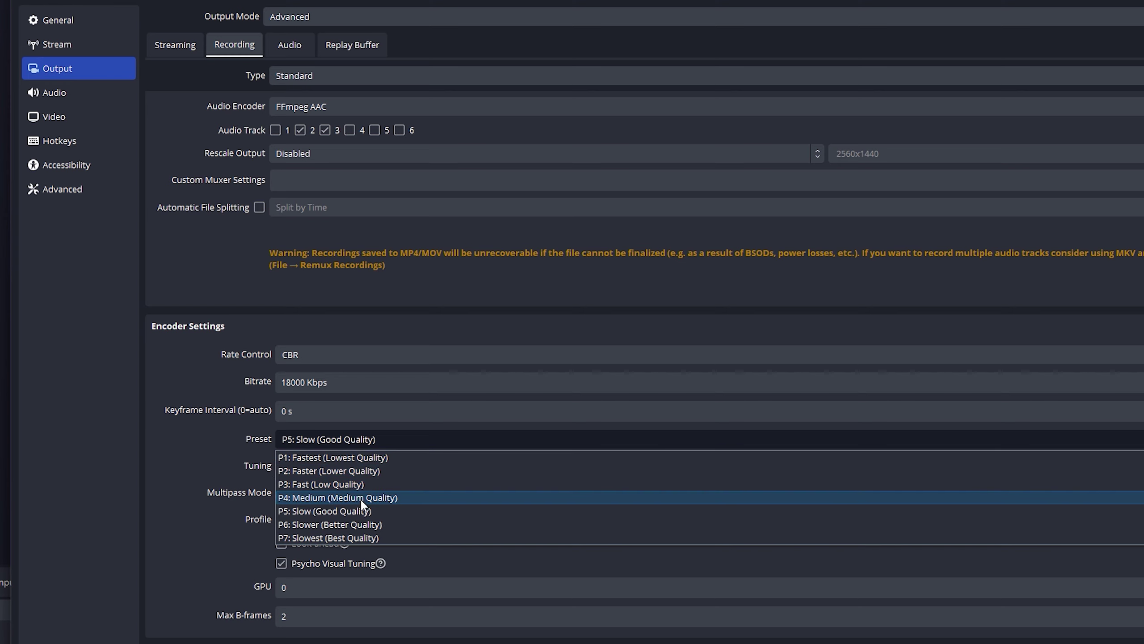
click(323, 513)
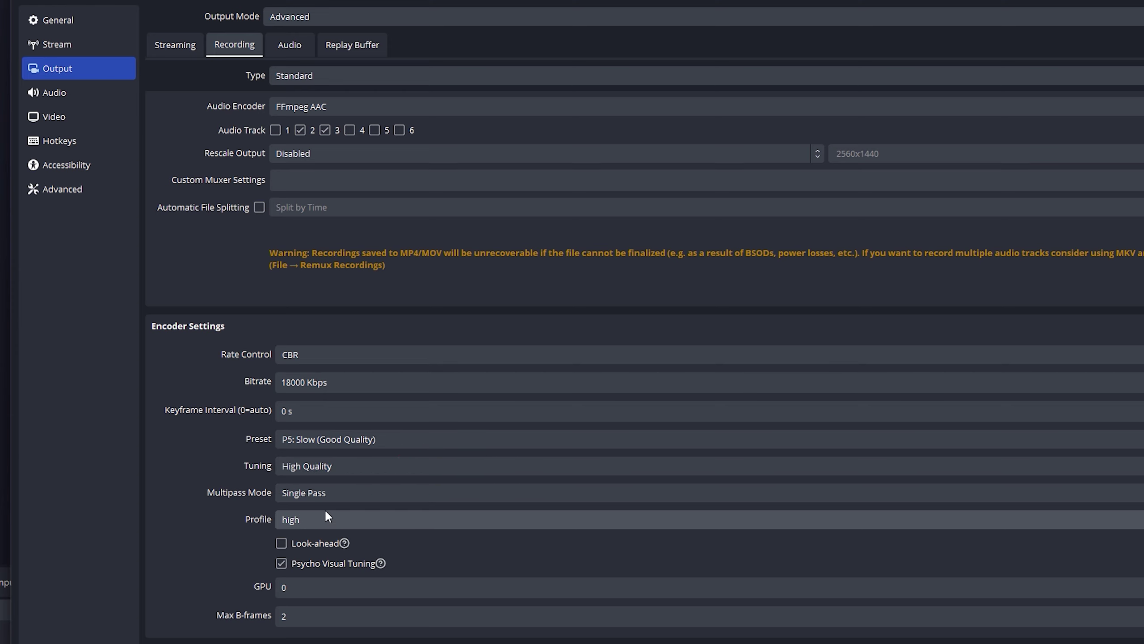
click(309, 519)
click(216, 522)
scroll(226, 520, down, 1)
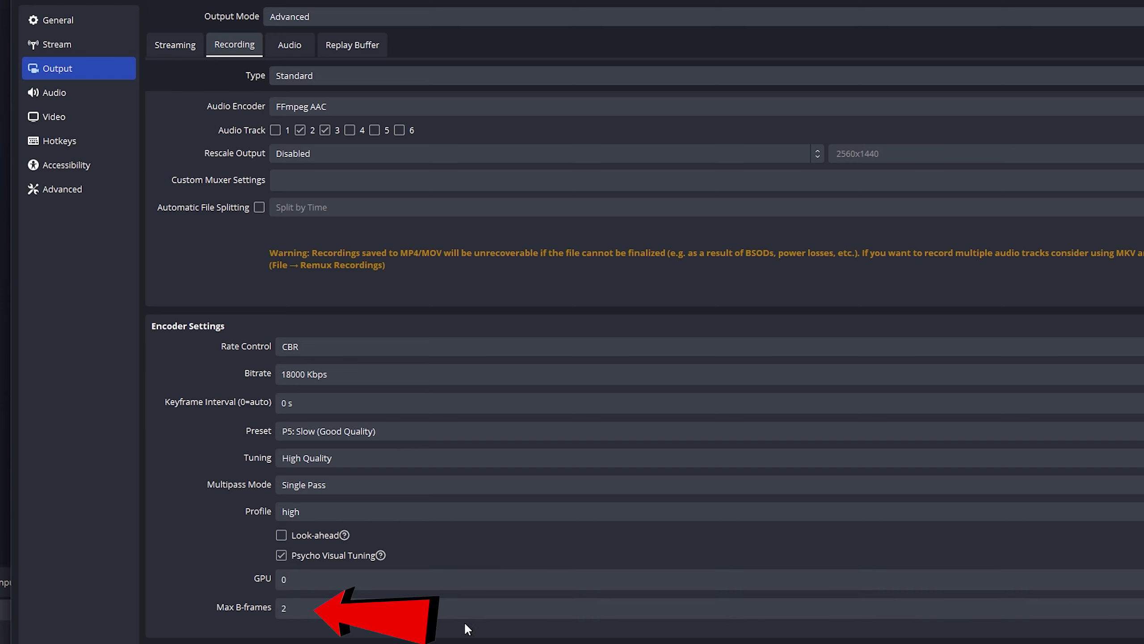
scroll(189, 419, up, 3)
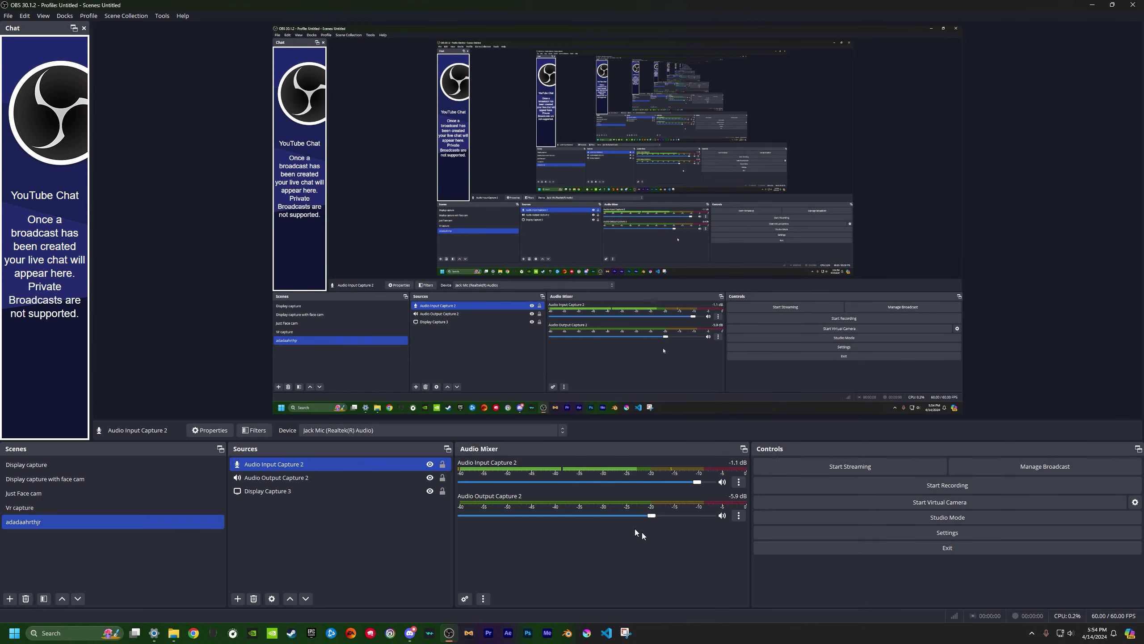
click(894, 487)
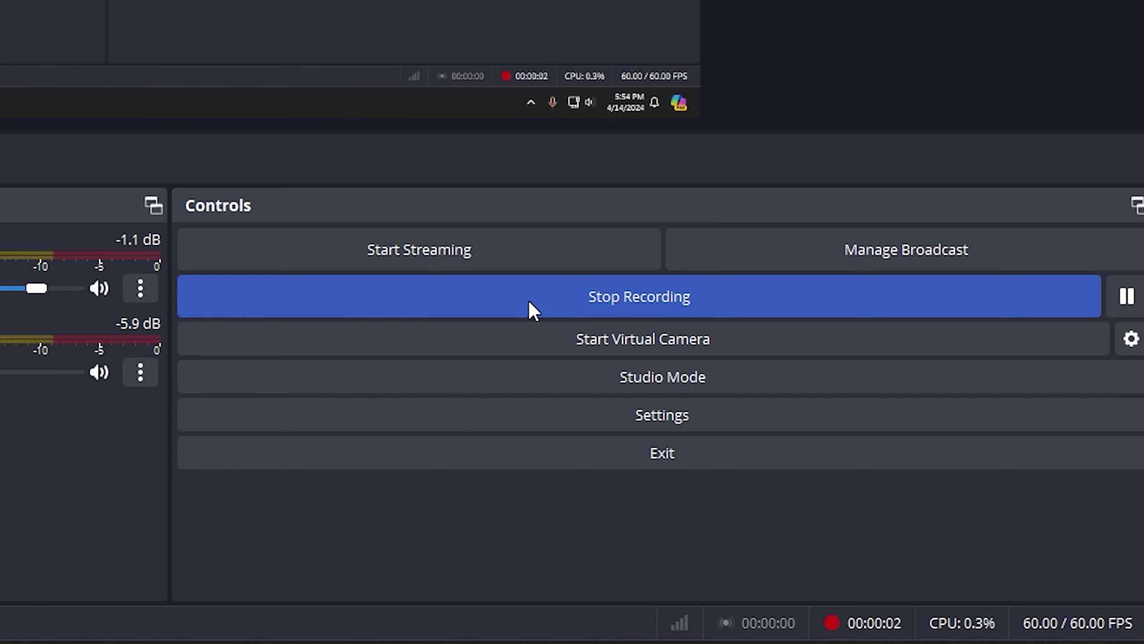
right_click(665, 287)
click(684, 294)
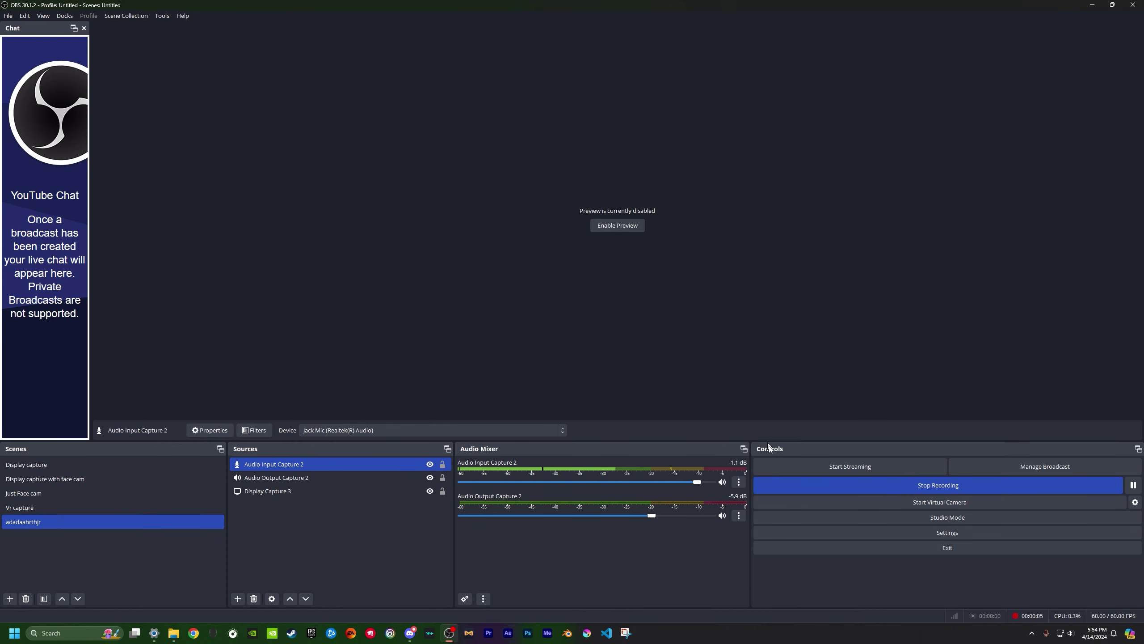
click(789, 485)
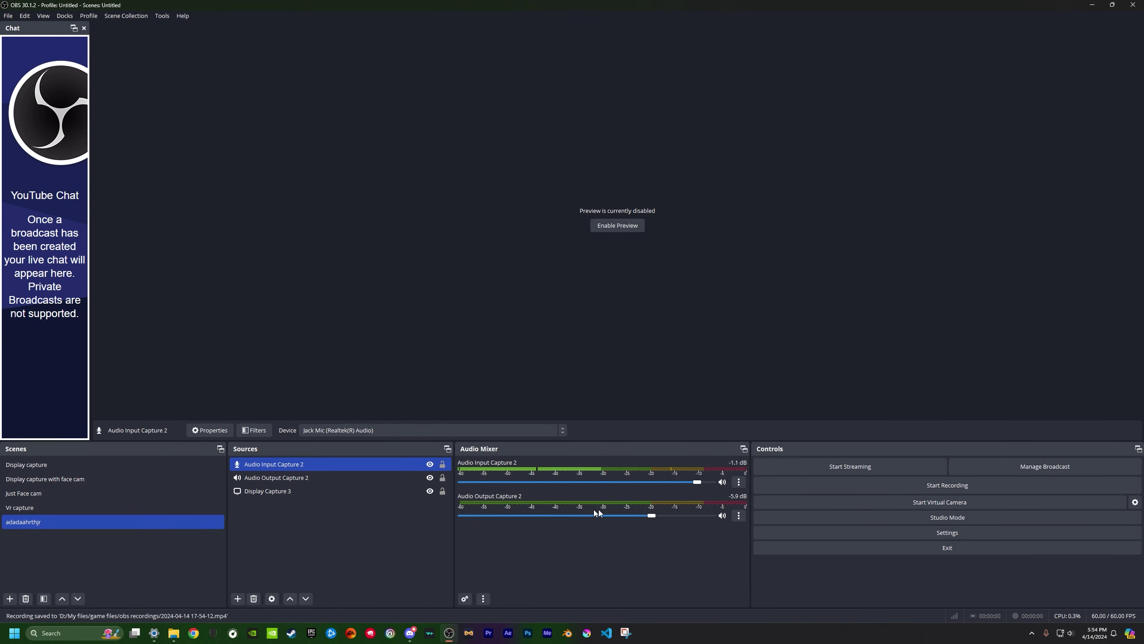